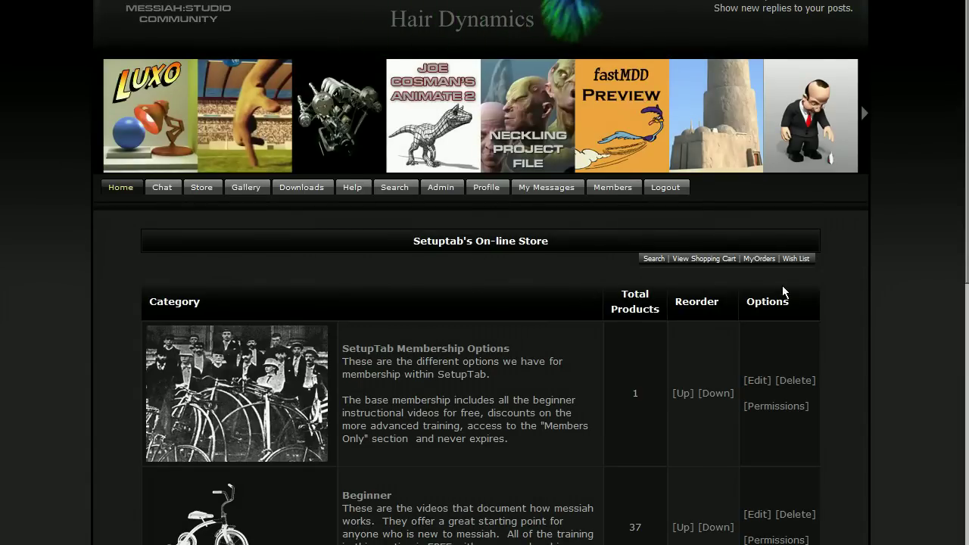
# Download the newest fastMDD order from the SetupTab store's My Orders list
pyautogui.click(757, 259)
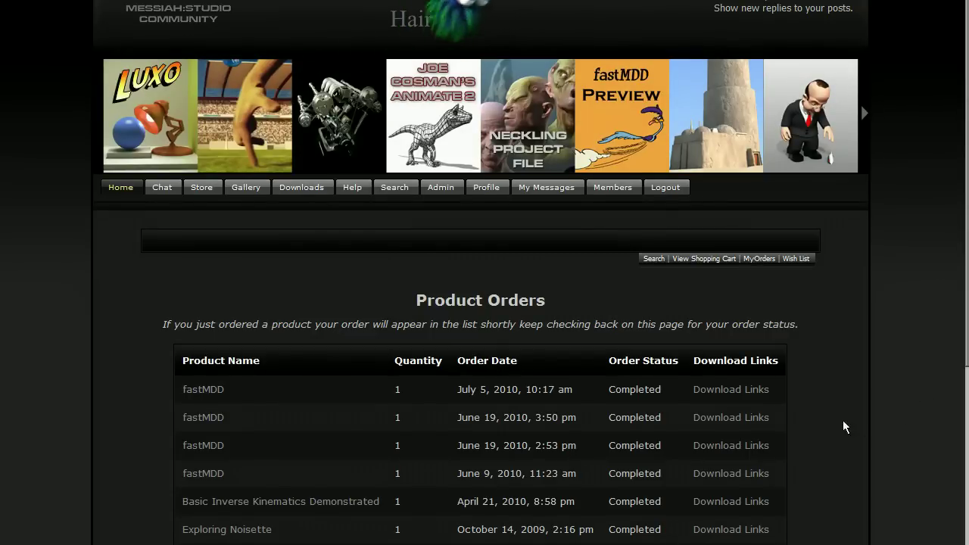
pyautogui.click(731, 389)
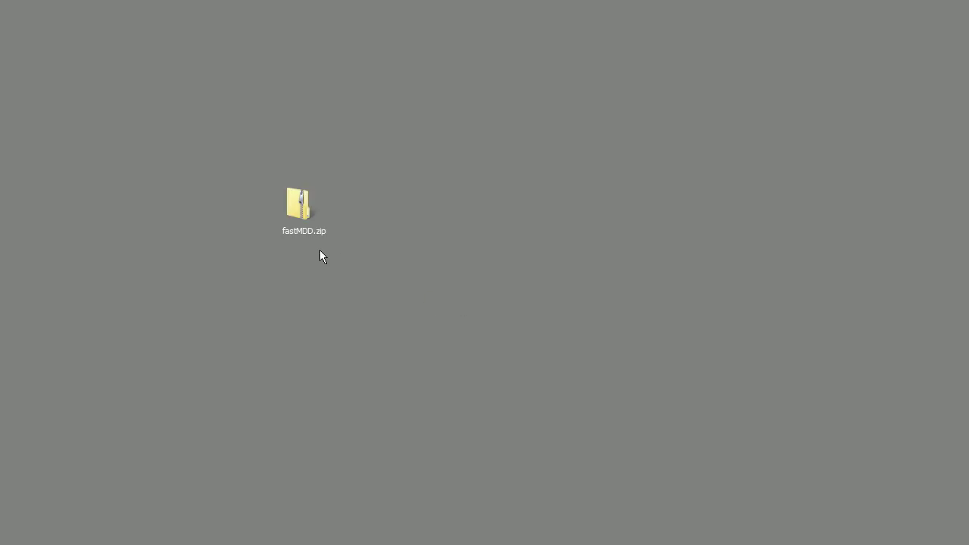
# Extract fastMDD.zip into a fastMDD folder on the desktop
pyautogui.rightClick(295, 207)
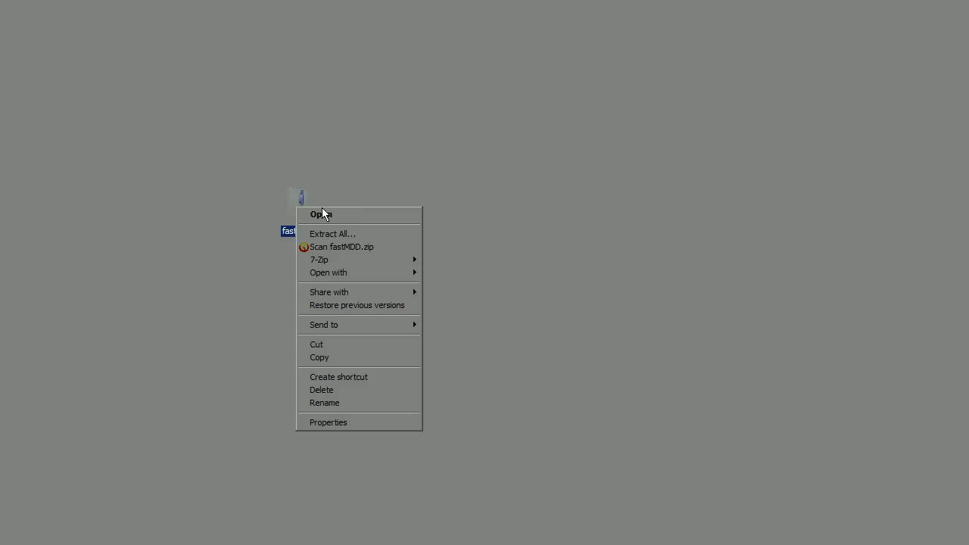
pyautogui.click(337, 236)
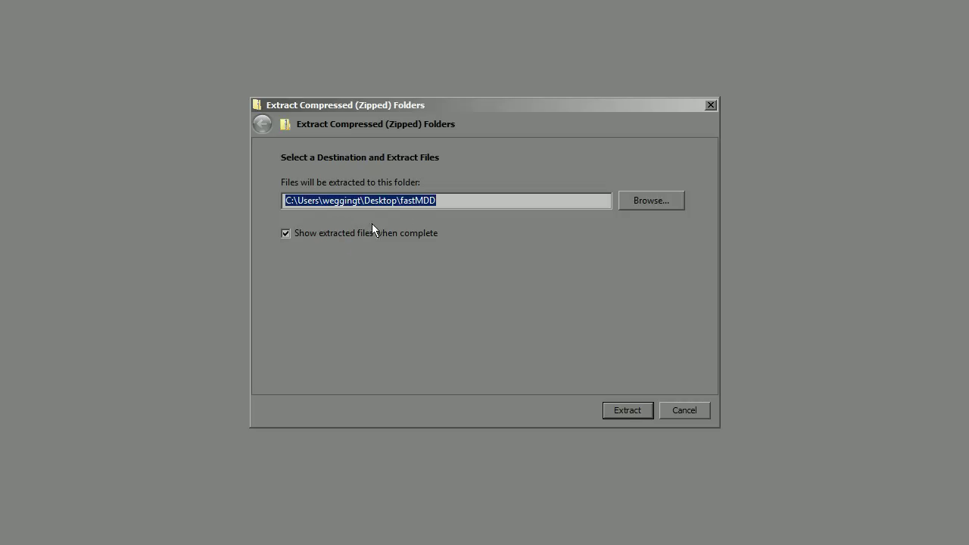
pyautogui.click(641, 416)
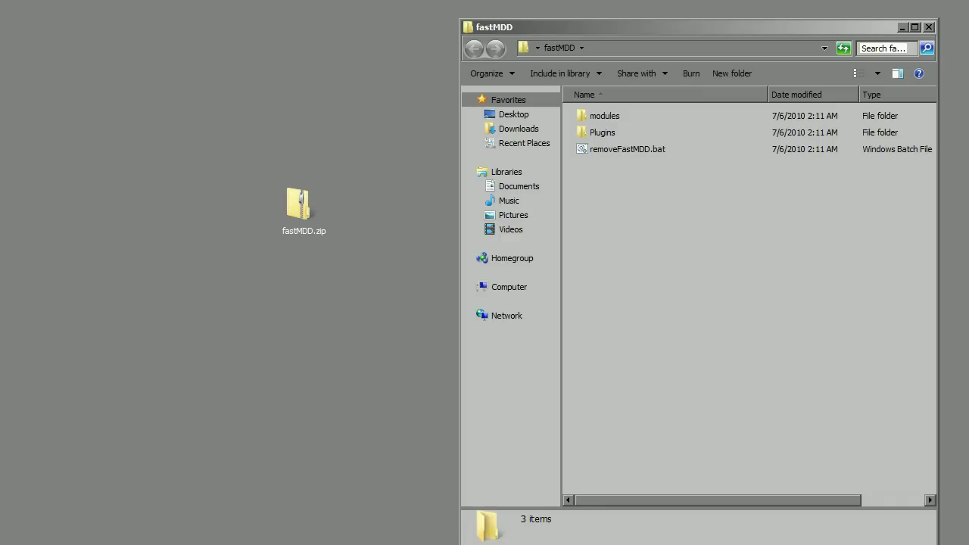
# Move the fastMDD folder window to the left side of the screen
pyautogui.moveTo(686, 39); pyautogui.dragTo(637, 40)
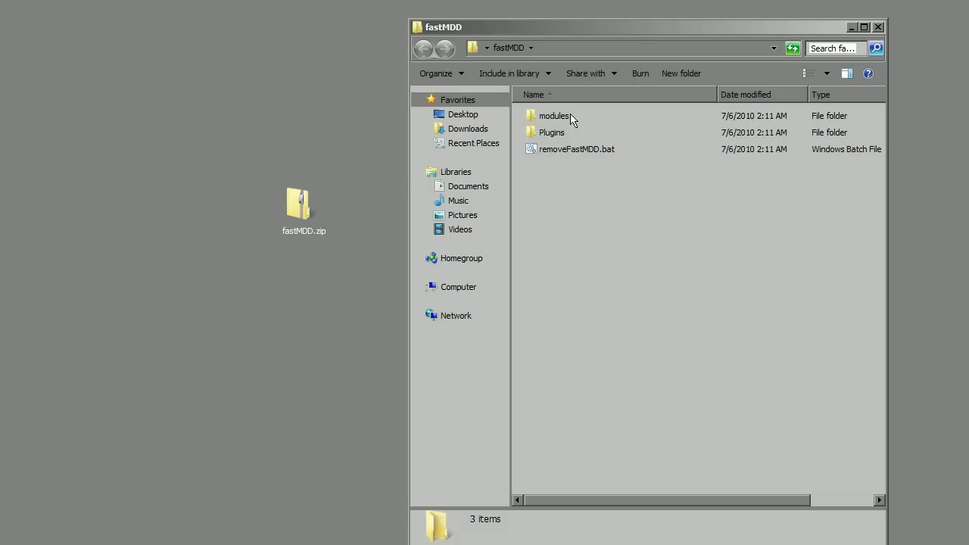
pyautogui.moveTo(754, 32); pyautogui.dragTo(352, 28)
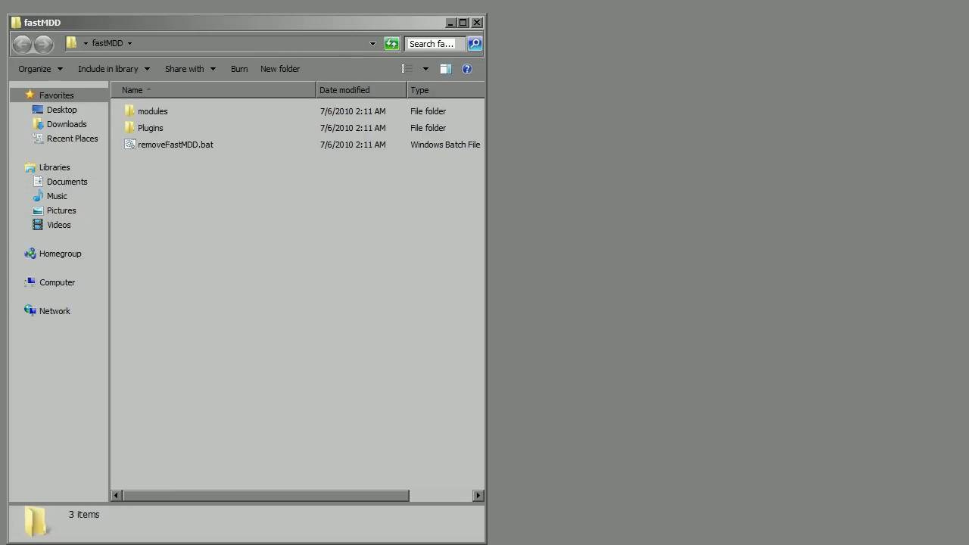
pyautogui.press('super')
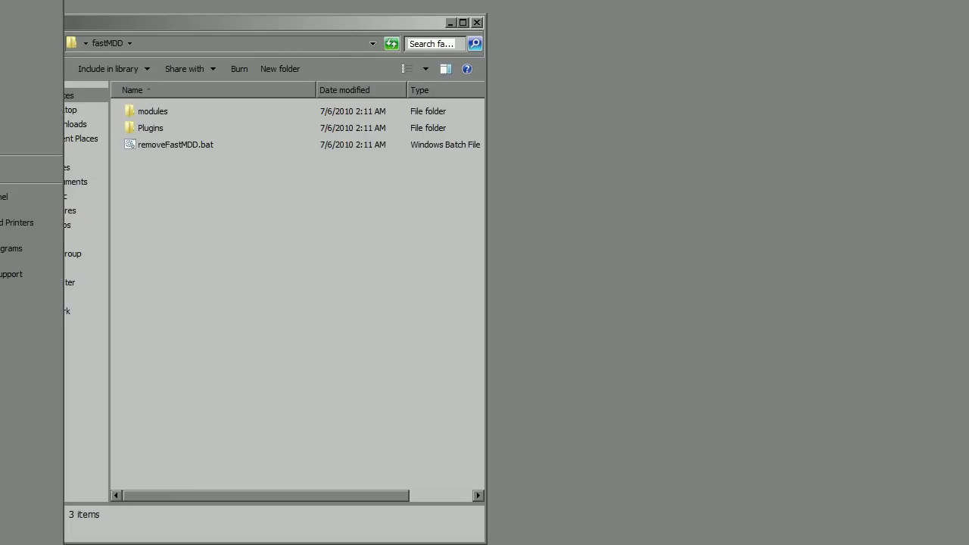
# Open Computer on the right half and browse to C:\Program Files (x86)\pmG\messiahStudio4.5\messiah
pyautogui.click(30, 168)
pyautogui.moveTo(304, 39); pyautogui.dragTo(779, 14)
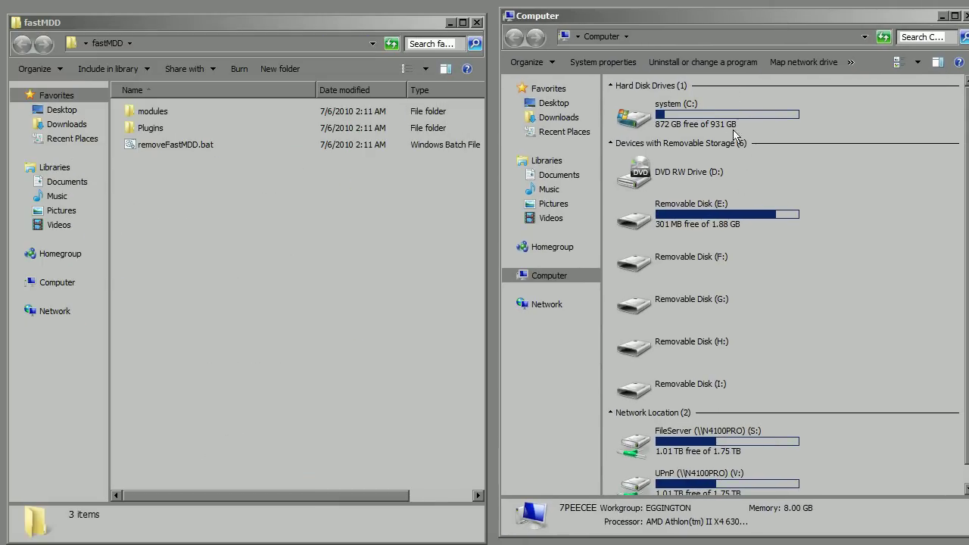
pyautogui.doubleClick(721, 111)
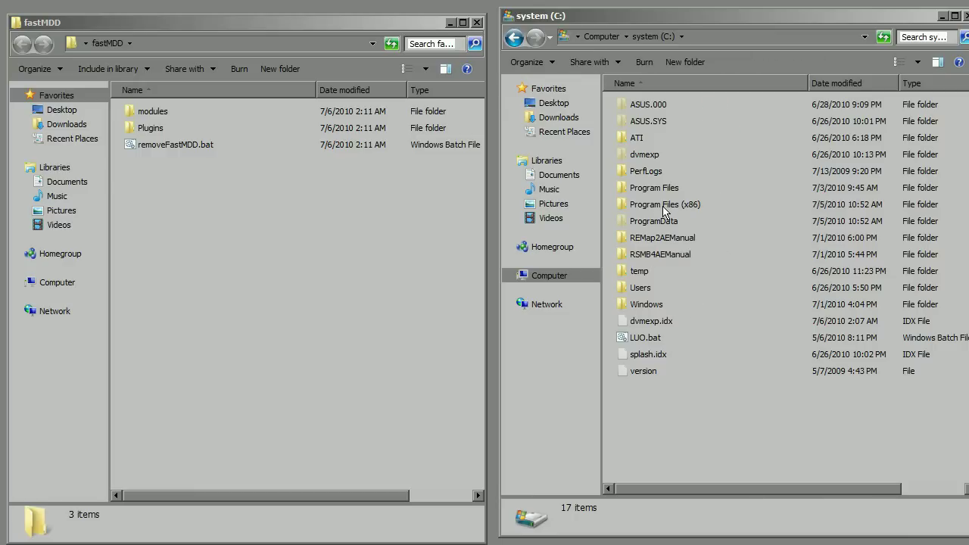
pyautogui.doubleClick(687, 207)
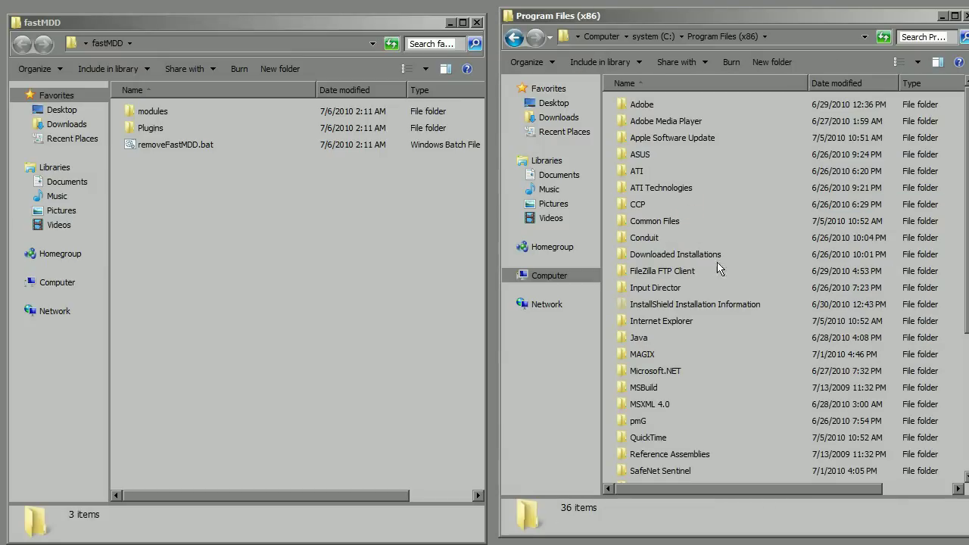
pyautogui.doubleClick(640, 421)
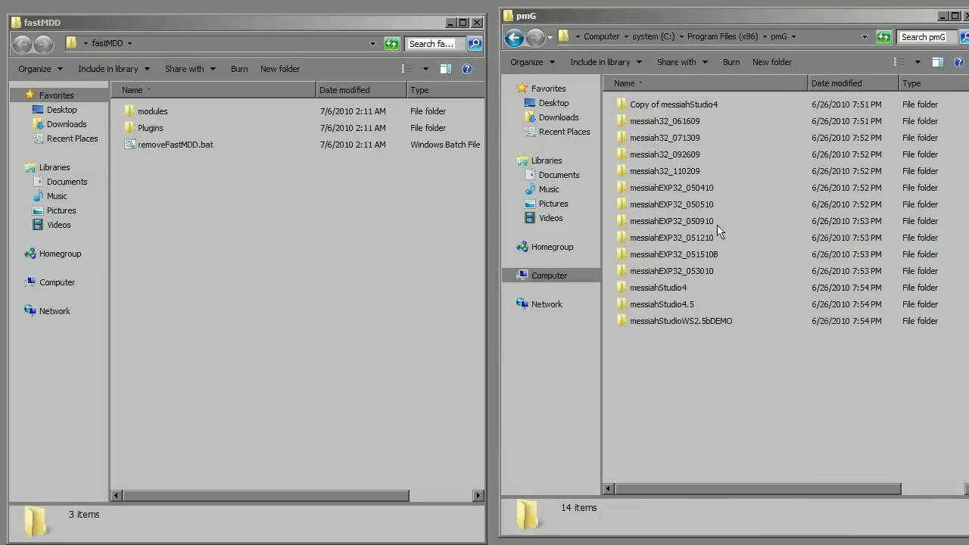
pyautogui.doubleClick(671, 305)
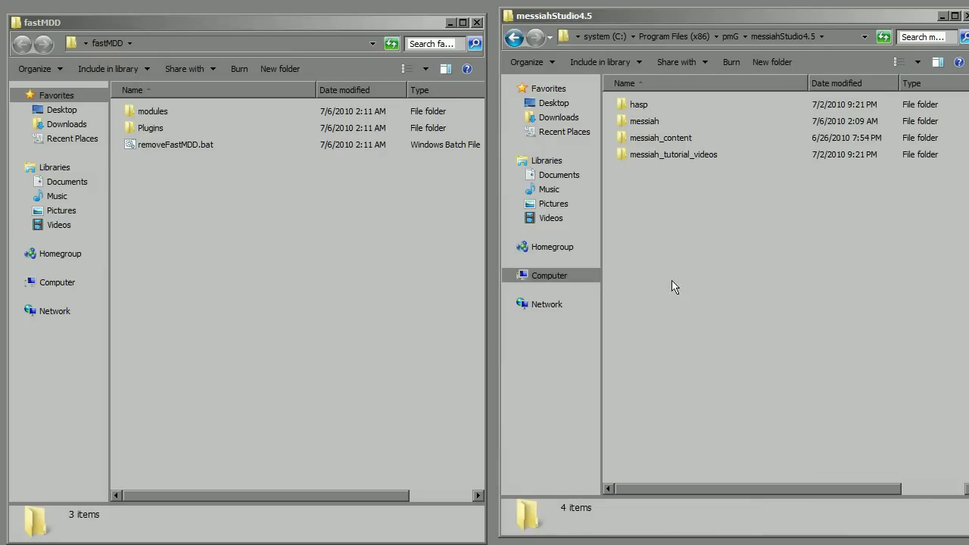
pyautogui.doubleClick(647, 123)
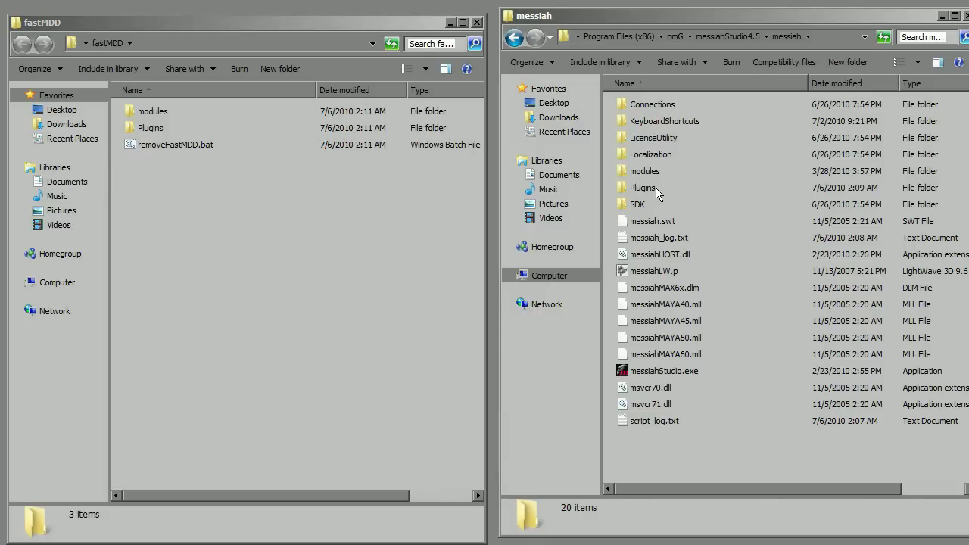
# Select and copy the fastMDD modules, Plugins and removeFastMDD.bat items
pyautogui.click(224, 200)
pyautogui.moveTo(225, 199); pyautogui.dragTo(152, 106)
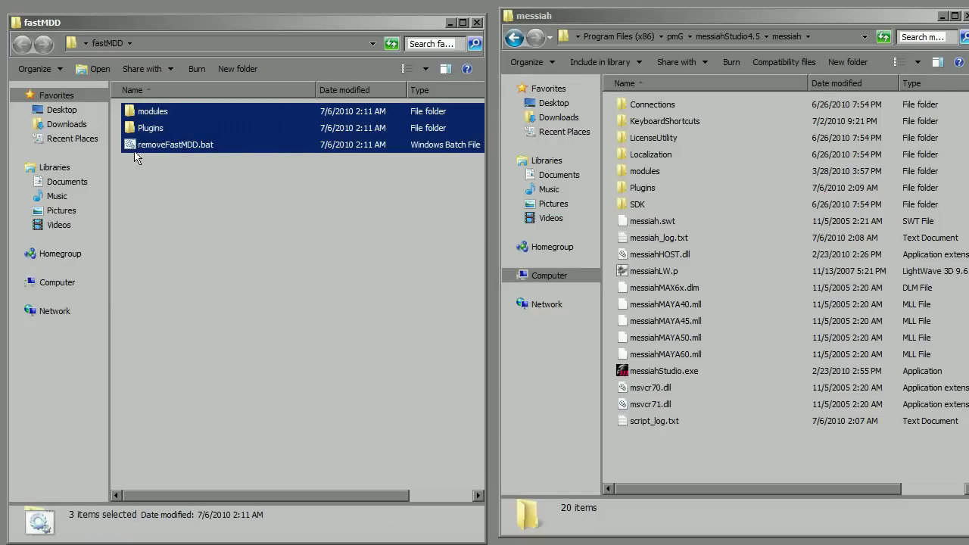
pyautogui.rightClick(167, 147)
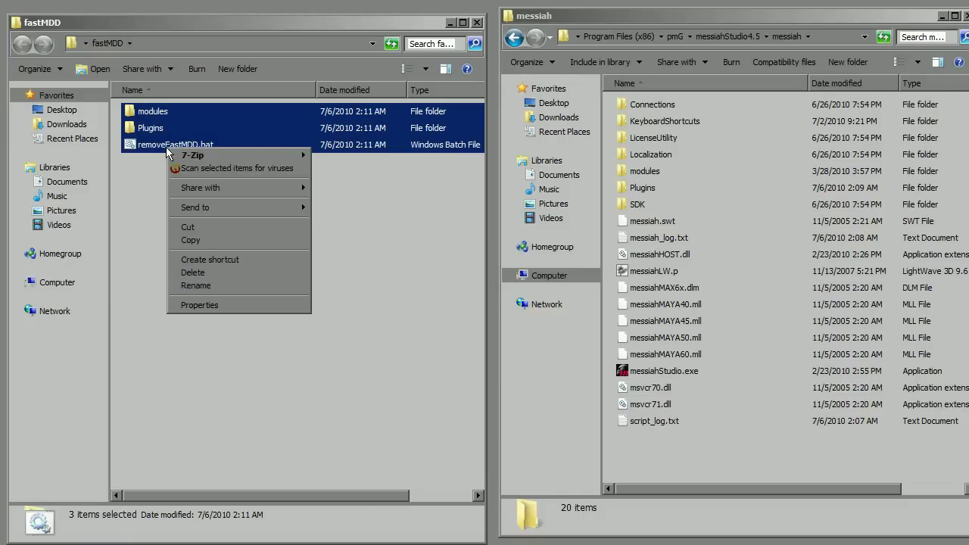
pyautogui.click(214, 238)
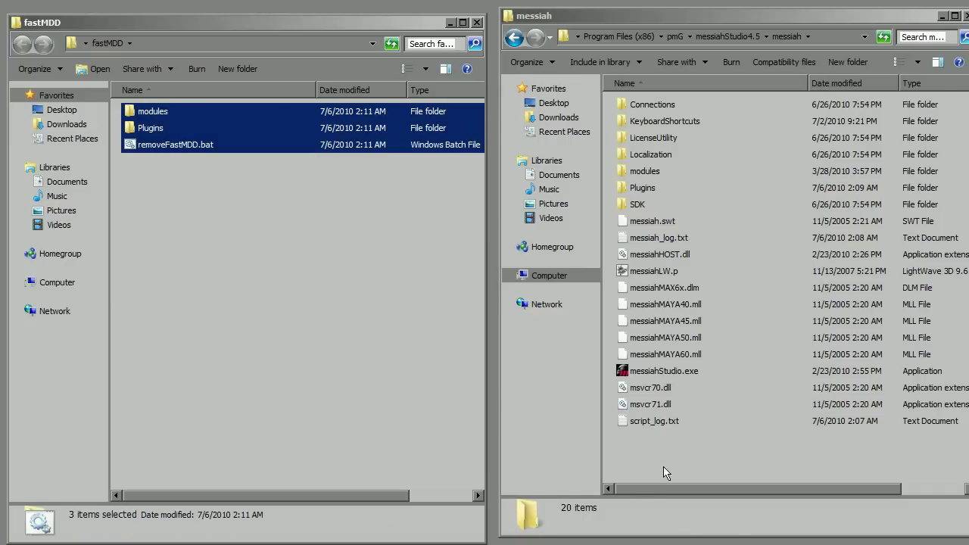
# Paste the items into the messiah folder, merging with existing folders for all conflicts
pyautogui.rightClick(661, 438)
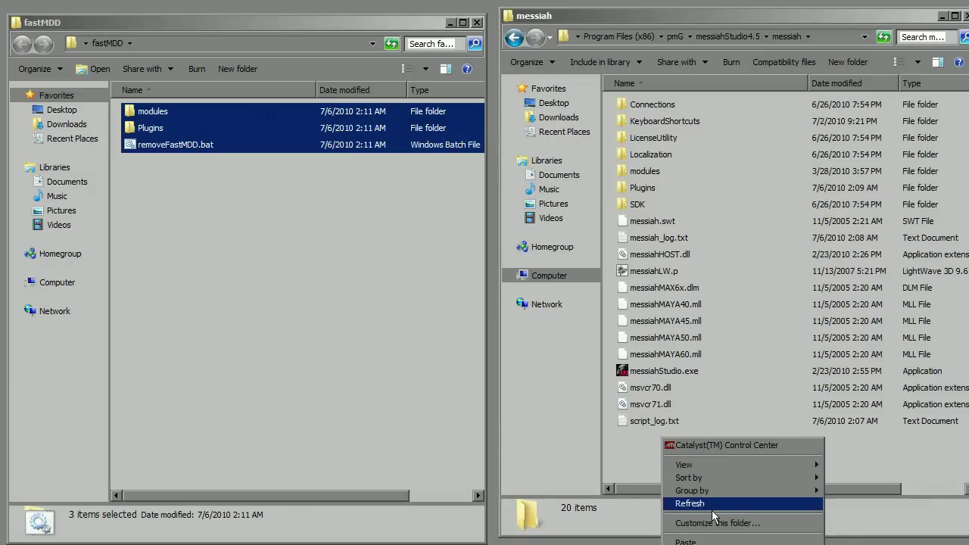
pyautogui.click(715, 542)
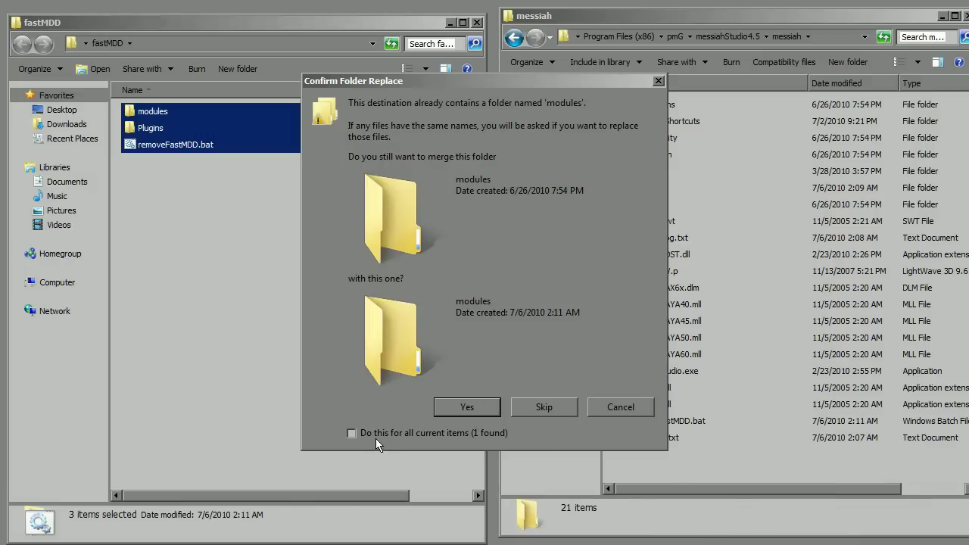
pyautogui.click(350, 434)
pyautogui.click(467, 407)
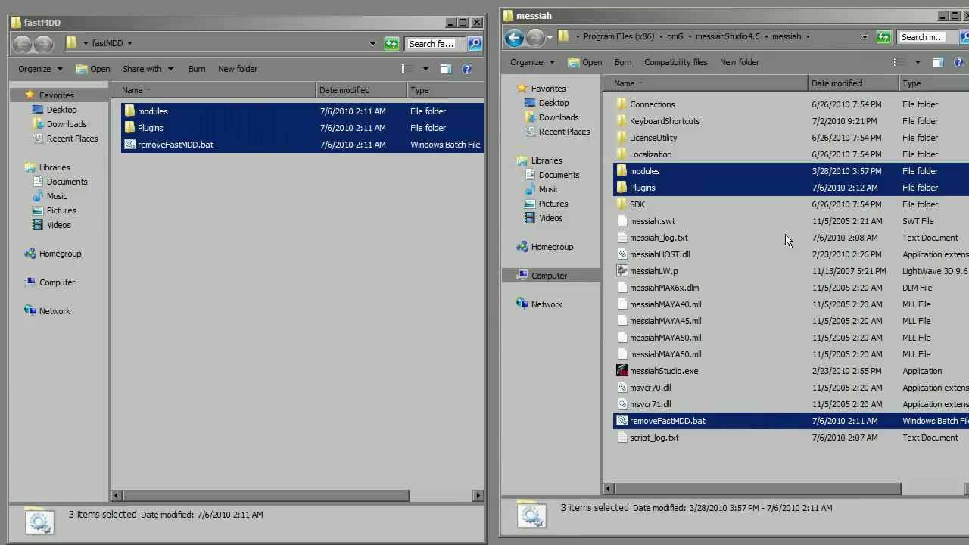
pyautogui.click(695, 460)
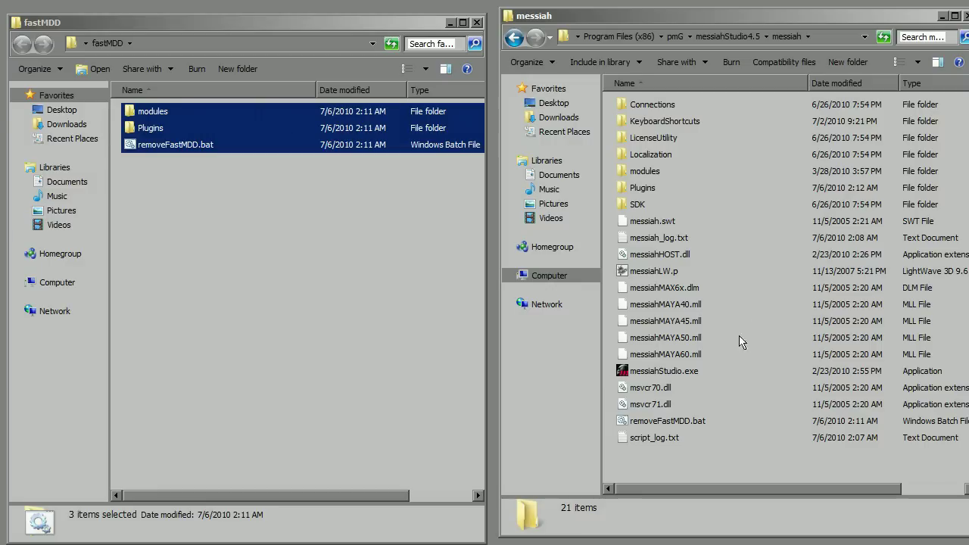
pyautogui.click(660, 373)
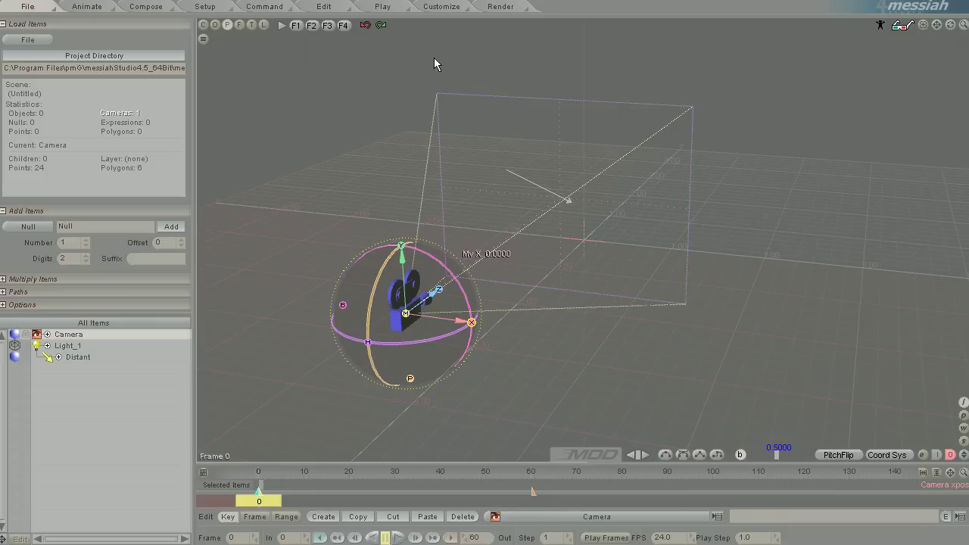
# Show the Unlicensed fastMDD Global Settings panel and select the revealed messiah licence number
pyautogui.click(446, 8)
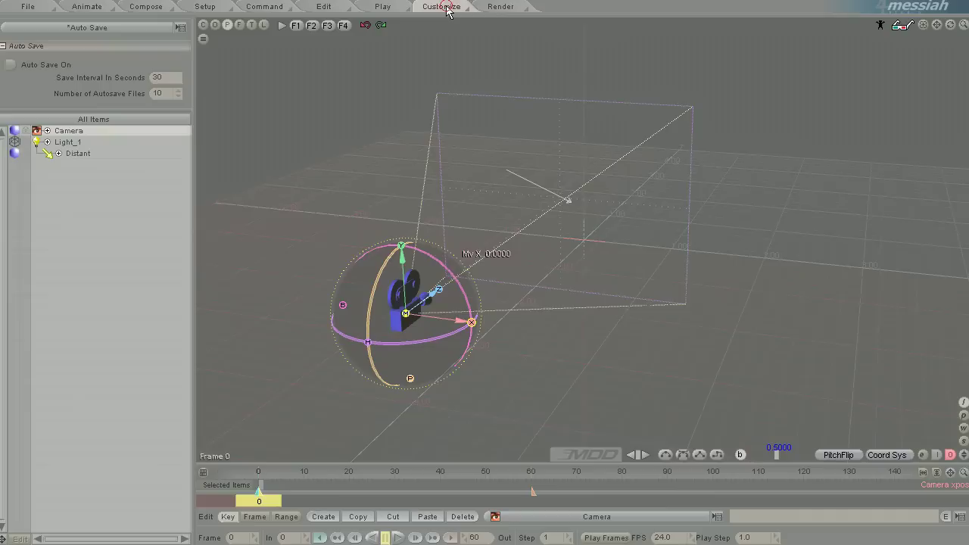
pyautogui.click(96, 27)
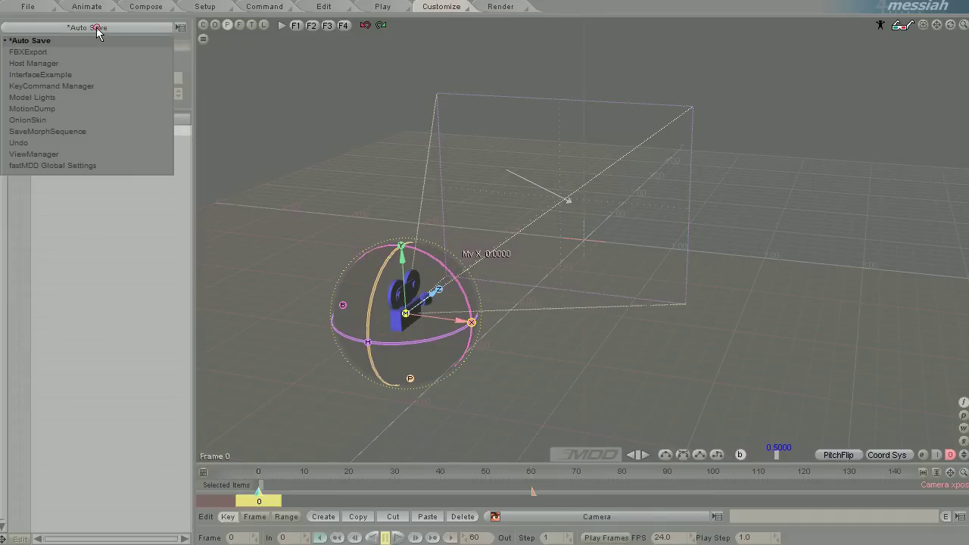
pyautogui.click(65, 165)
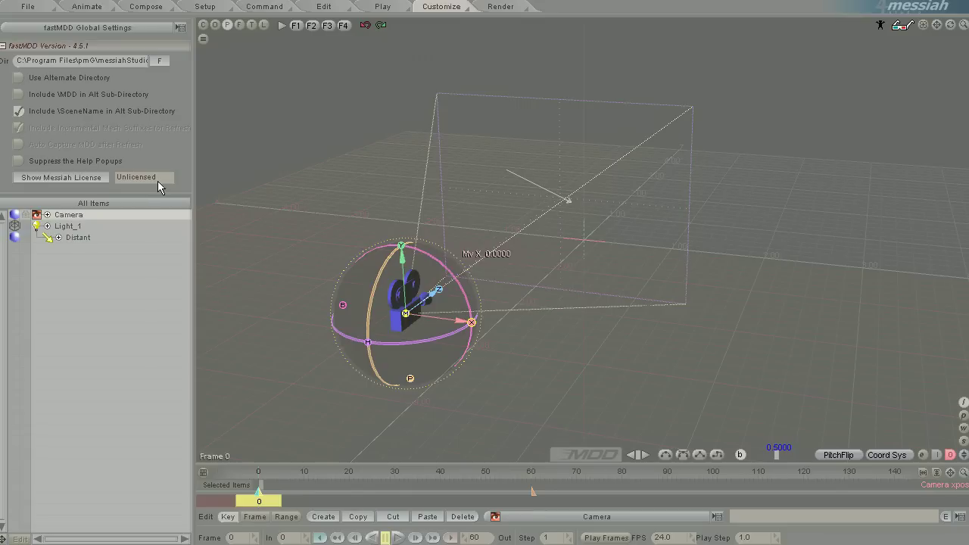
pyautogui.click(61, 178)
pyautogui.doubleClick(159, 176)
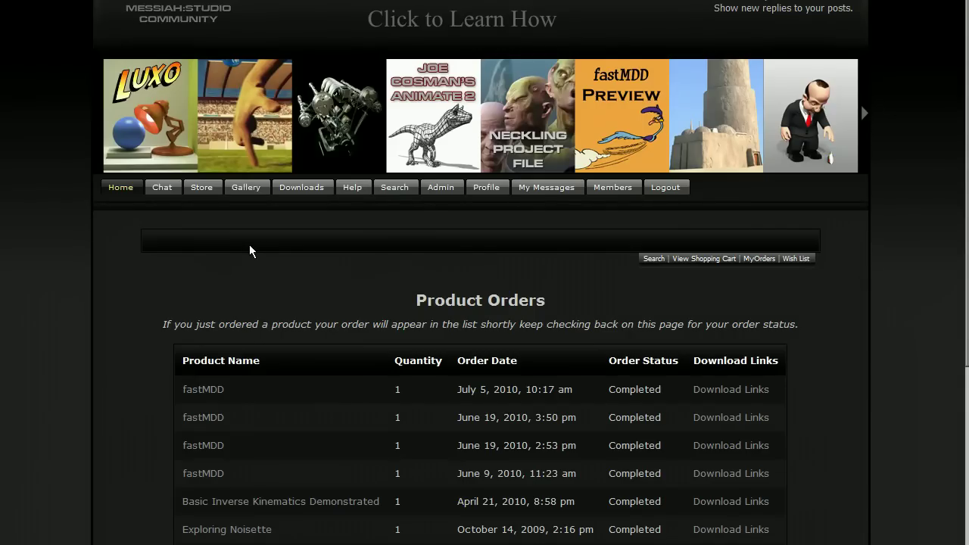
# Go via Store Support and fastMDD Support to the 'Link to Licencing Page' topic's registration link
pyautogui.click(126, 191)
pyautogui.scroll(-5, 55, 383)
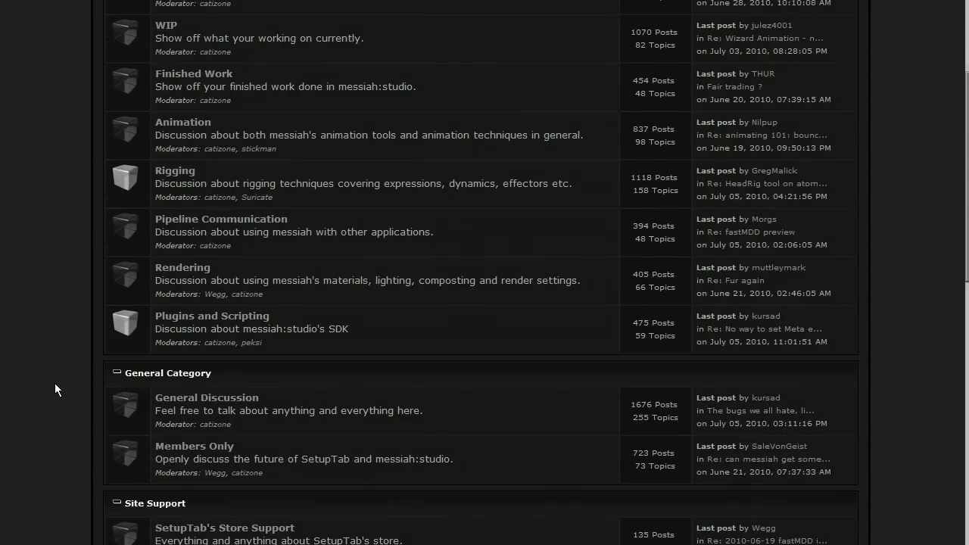
pyautogui.scroll(-3, 55, 383)
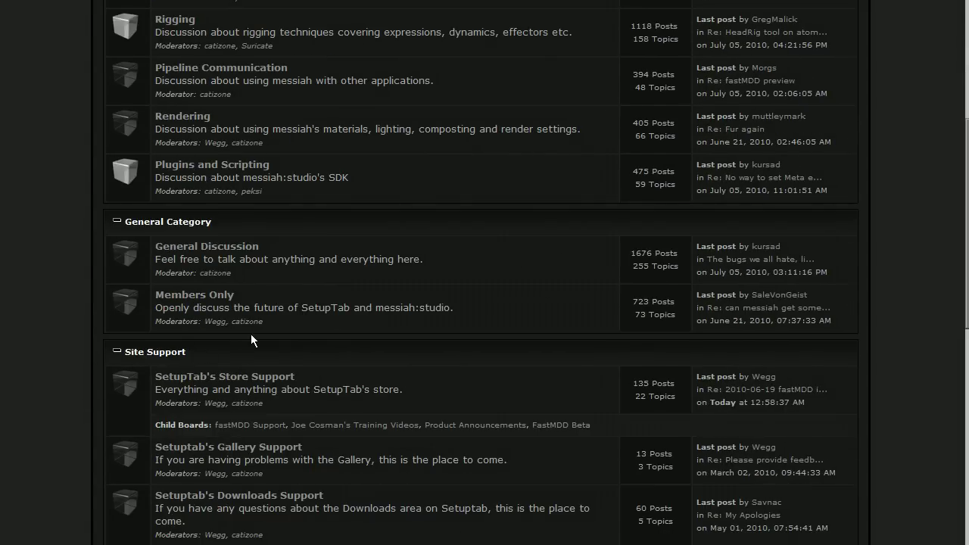
pyautogui.click(268, 377)
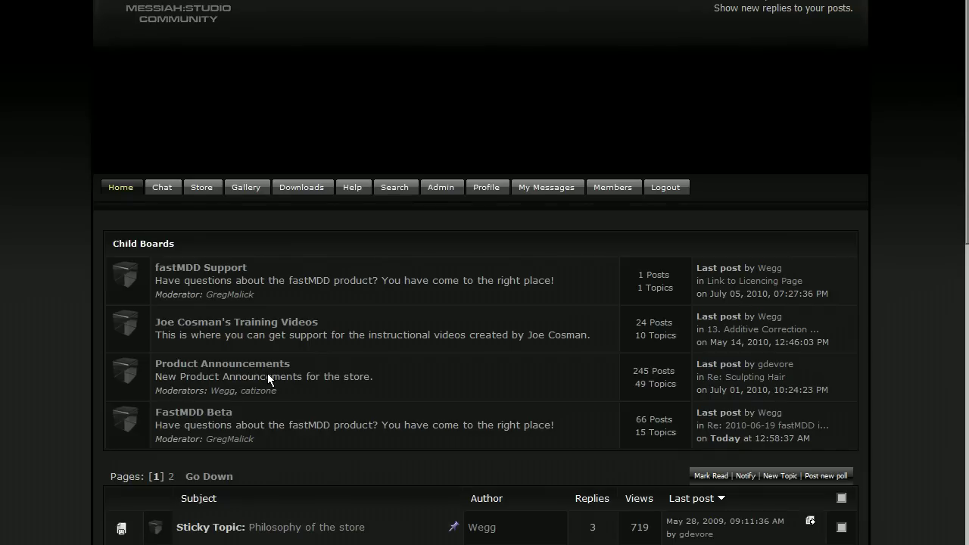
pyautogui.click(233, 267)
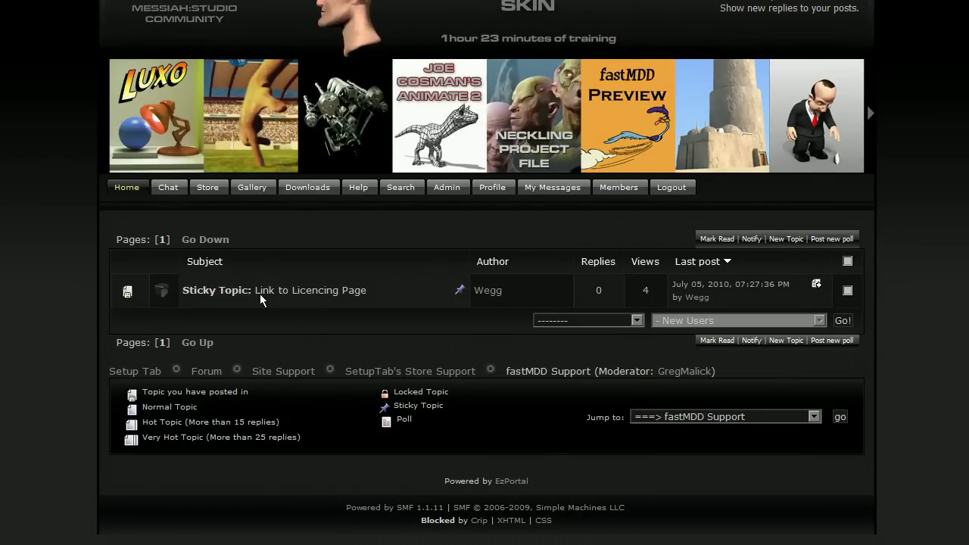
pyautogui.click(327, 293)
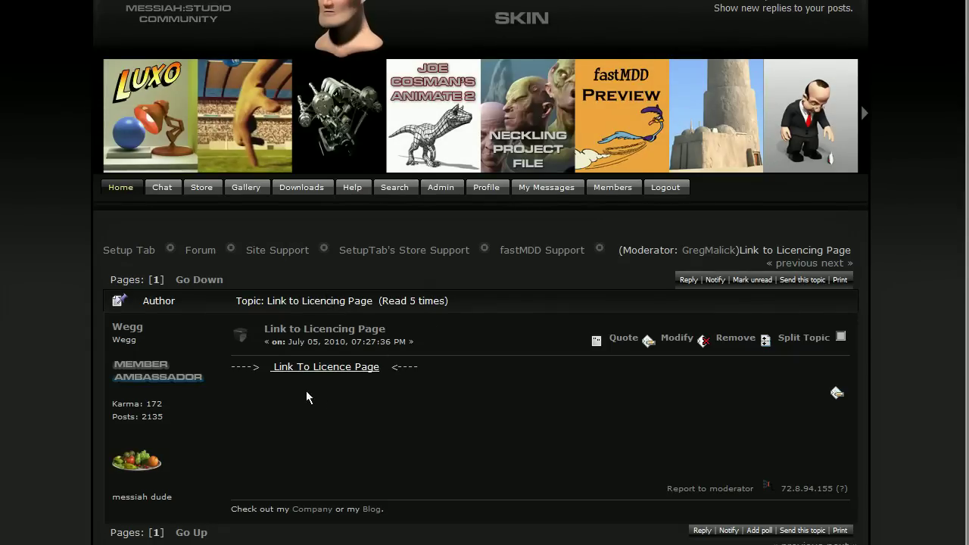
pyautogui.click(337, 368)
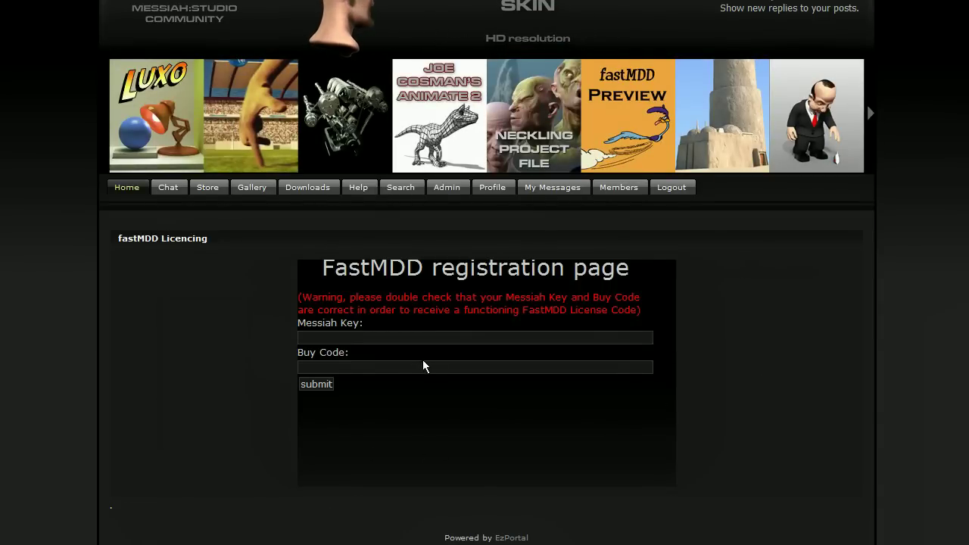
# Paste the messiah licence as Messiah Key, fill in the buy code, and submit twice
pyautogui.click(396, 335)
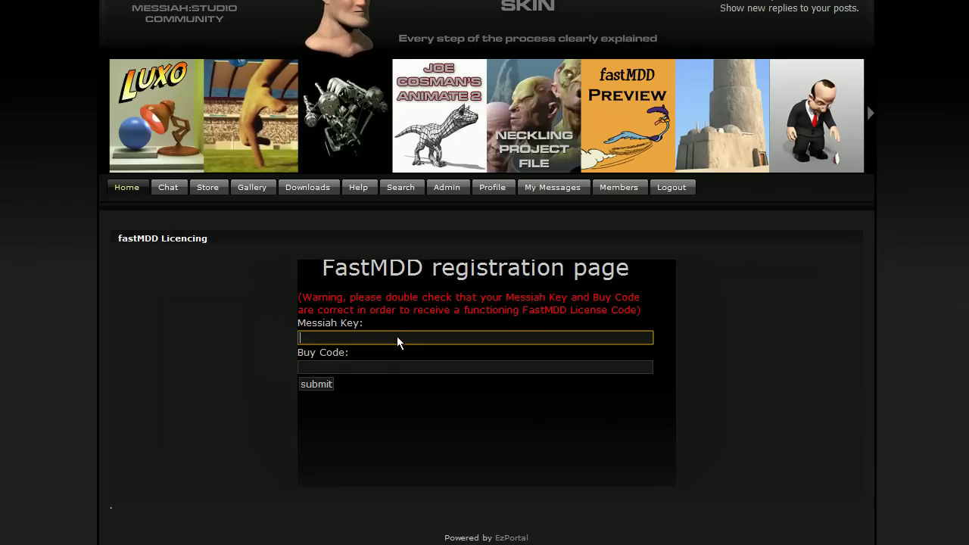
pyautogui.hotkey('ctrl', 'v')
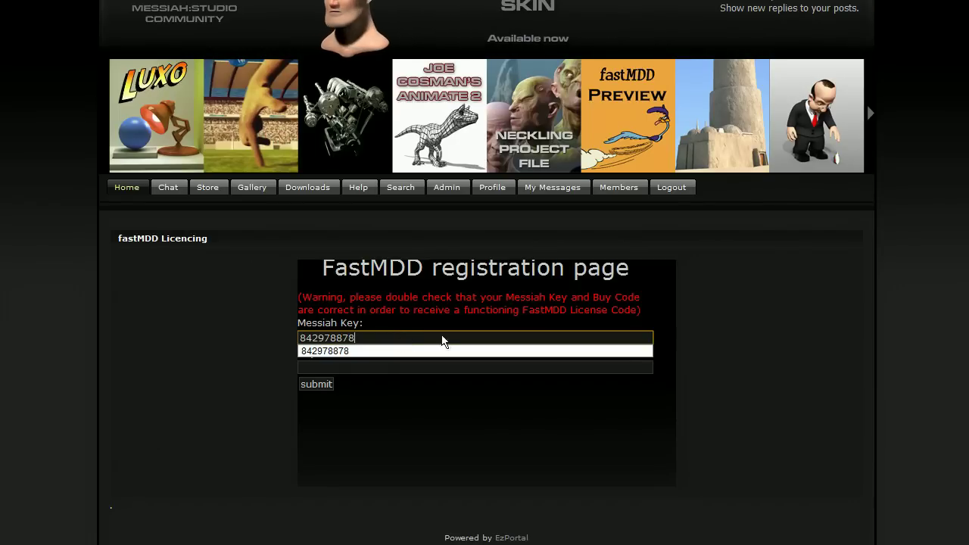
pyautogui.click(696, 354)
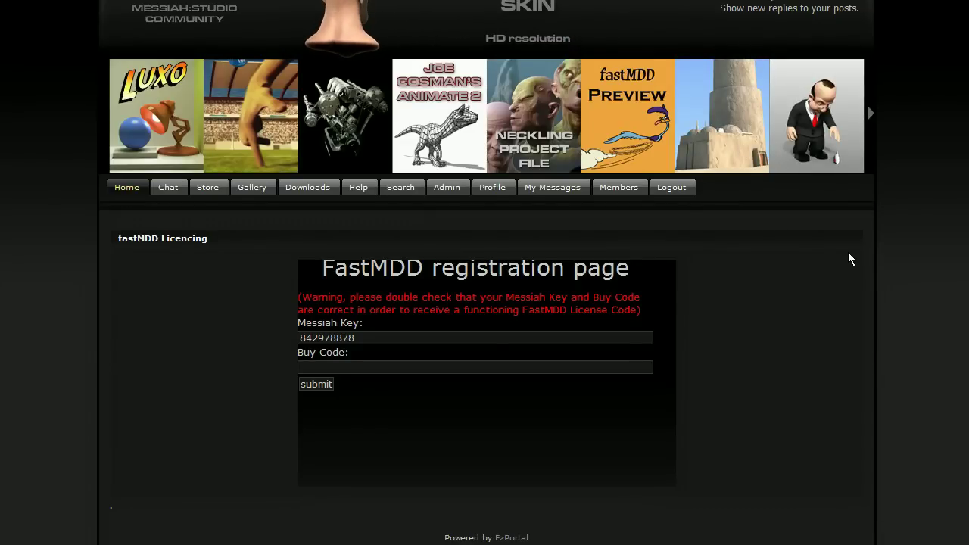
pyautogui.write('N')
pyautogui.click(324, 381)
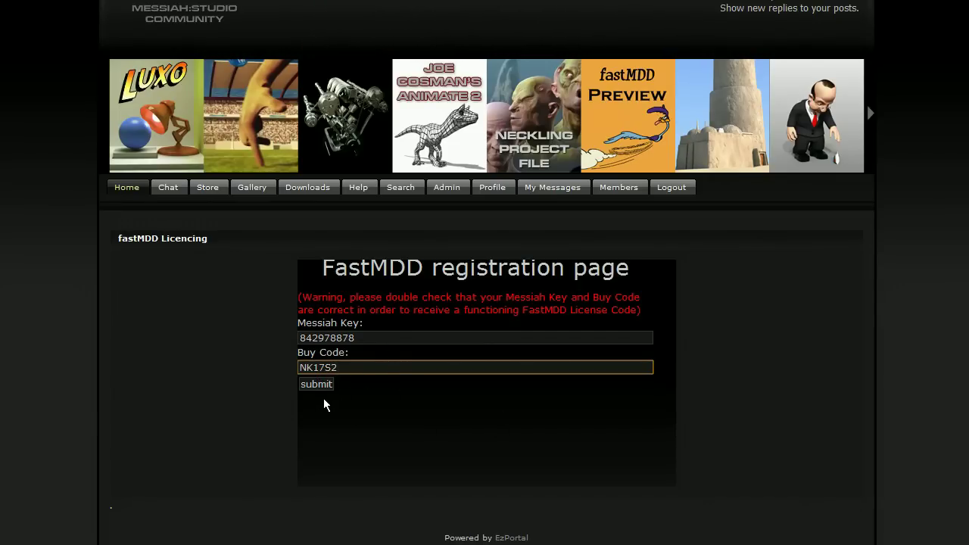
pyautogui.click(322, 389)
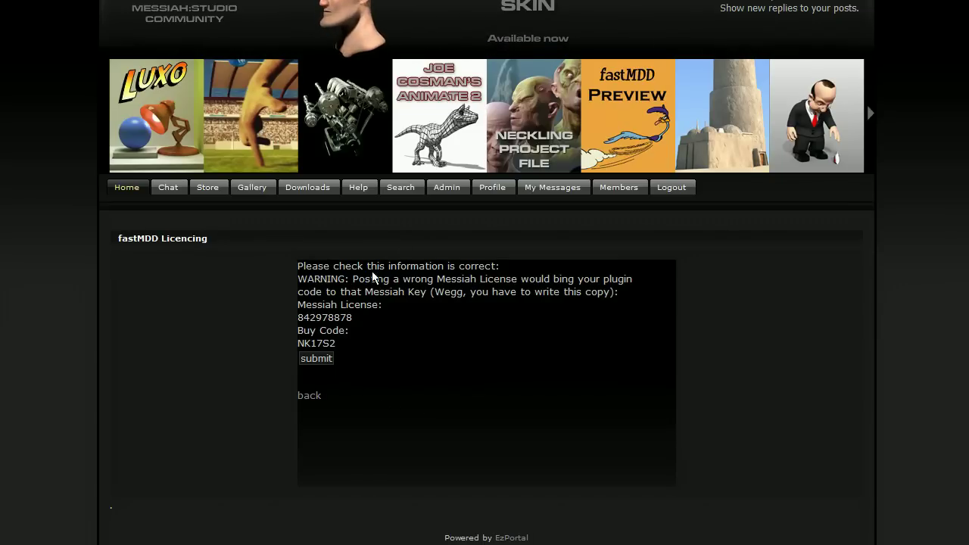
pyautogui.click(316, 359)
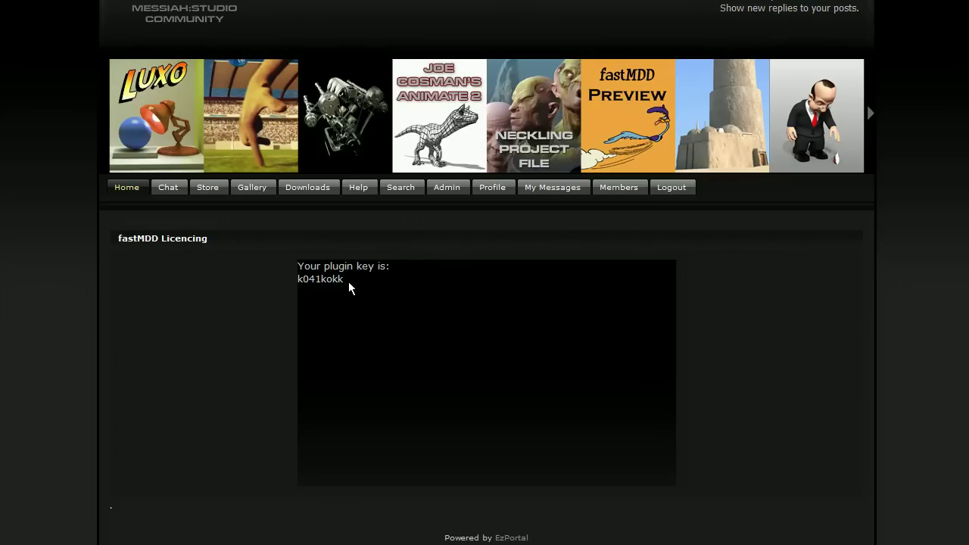
# Copy the generated fastMDD plugin key and switch back to the messiah folder window
pyautogui.moveTo(349, 283); pyautogui.dragTo(305, 283)
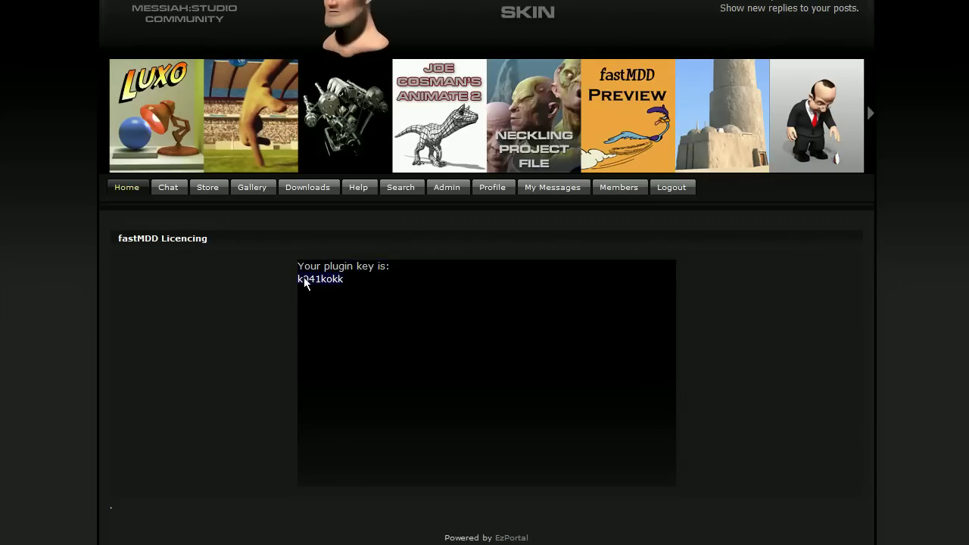
pyautogui.rightClick(306, 278)
pyautogui.click(336, 286)
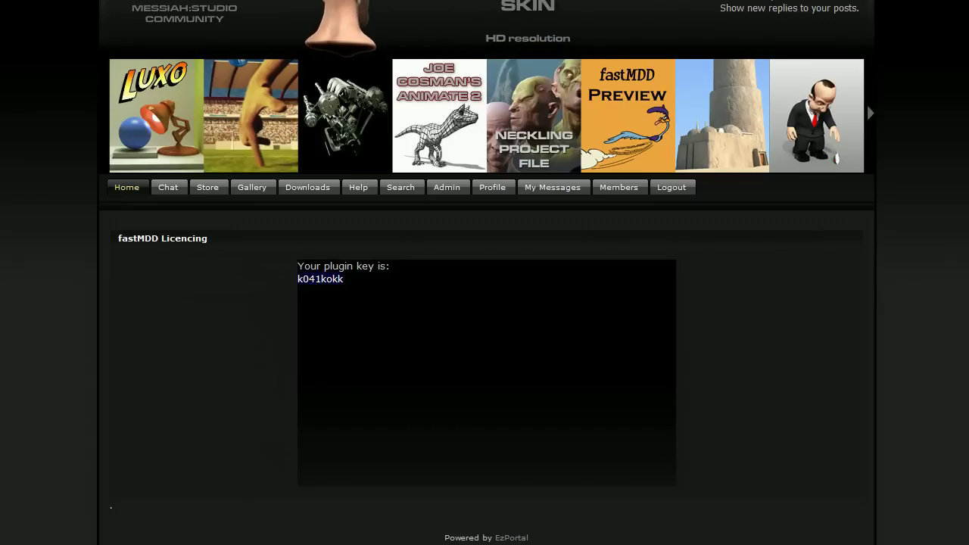
pyautogui.hotkey('alt', 'Tab')
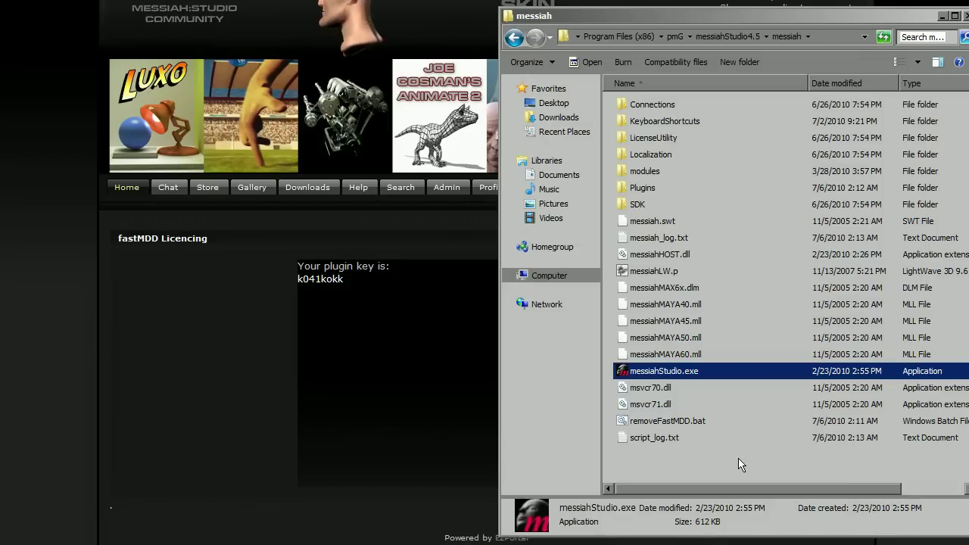
# Open Plugins\pluginConfigs\fastMDD.cfg in Notepad and quit messiah:studio
pyautogui.doubleClick(668, 188)
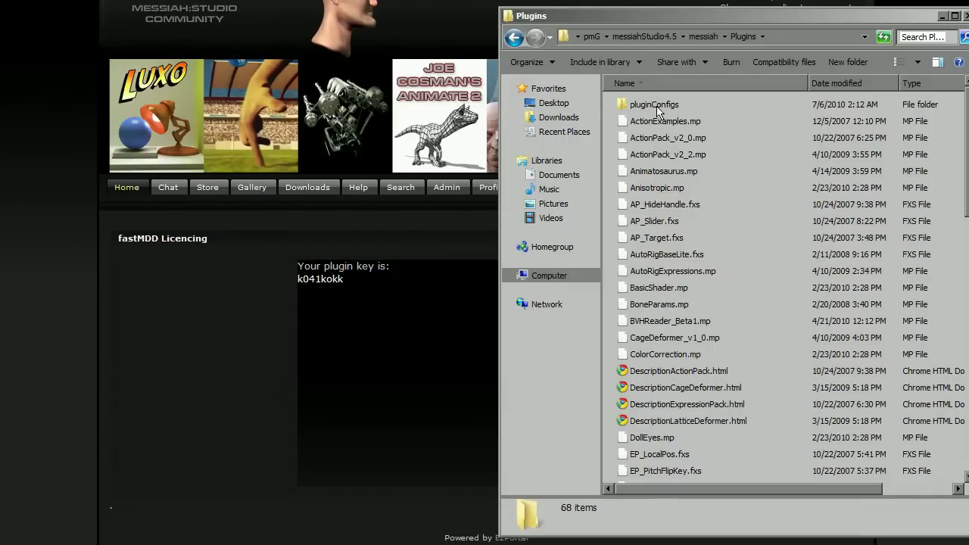
pyautogui.doubleClick(655, 106)
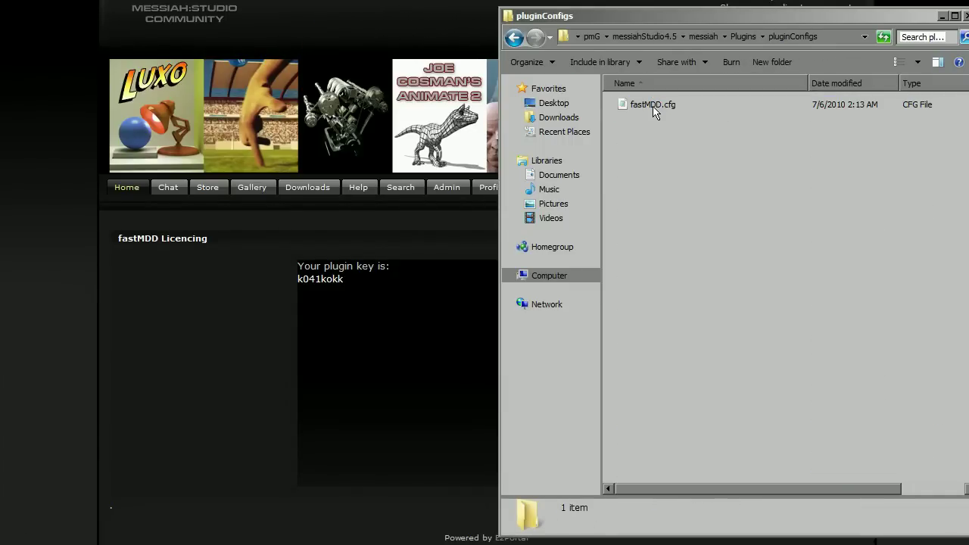
pyautogui.rightClick(652, 106)
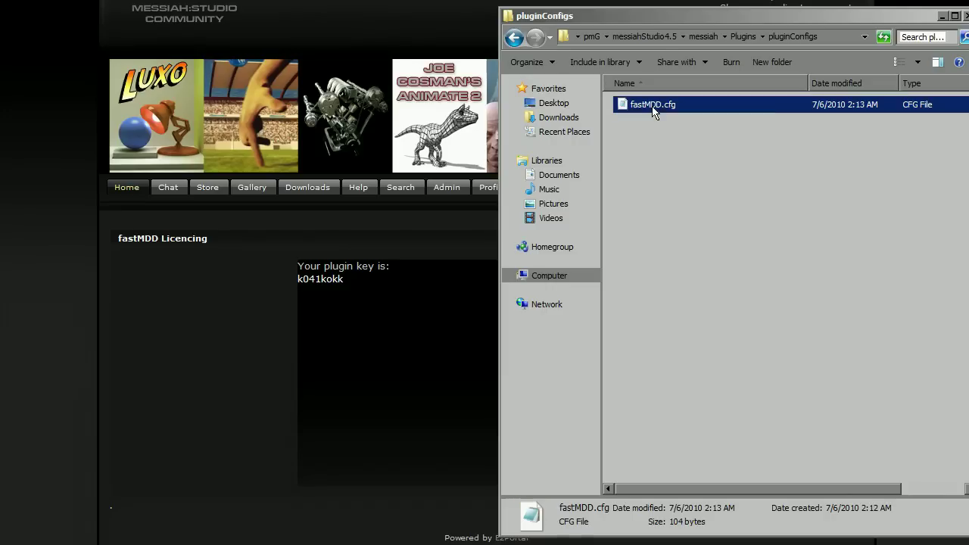
pyautogui.click(641, 118)
pyautogui.doubleClick(642, 108)
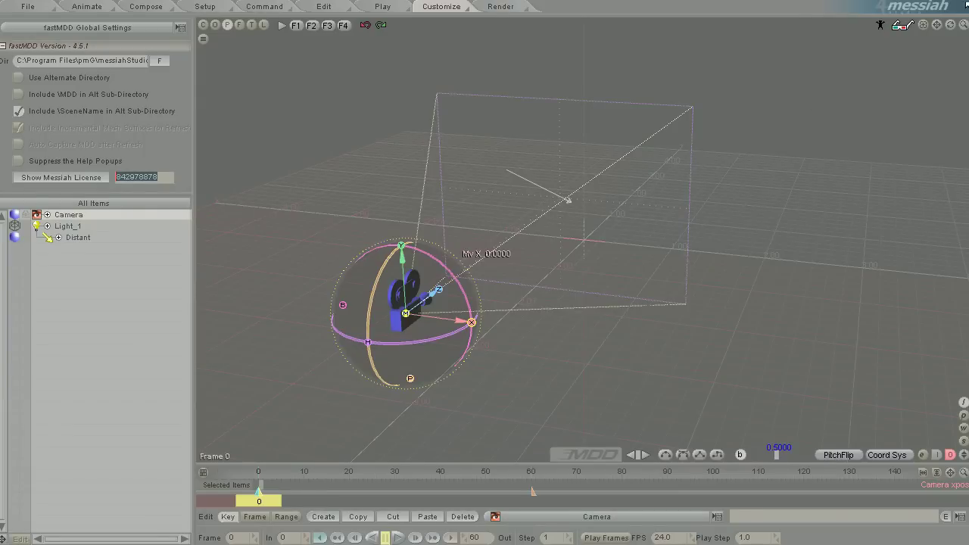
pyautogui.hotkey('alt', 'F4')
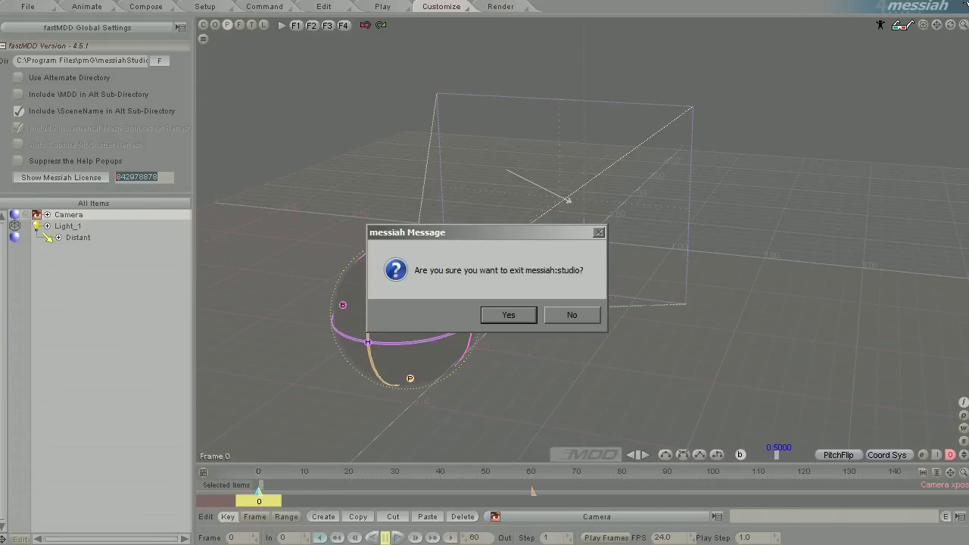
pyautogui.click(530, 312)
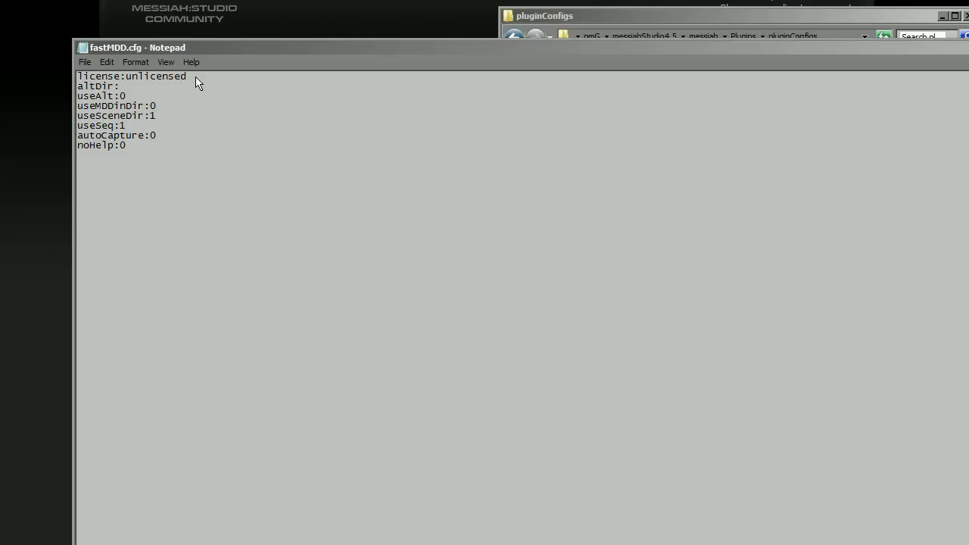
# Replace 'unlicensed' on the license line with the pasted plugin key, save, and close Notepad
pyautogui.moveTo(186, 77); pyautogui.dragTo(126, 76)
pyautogui.click(107, 62)
pyautogui.click(120, 122)
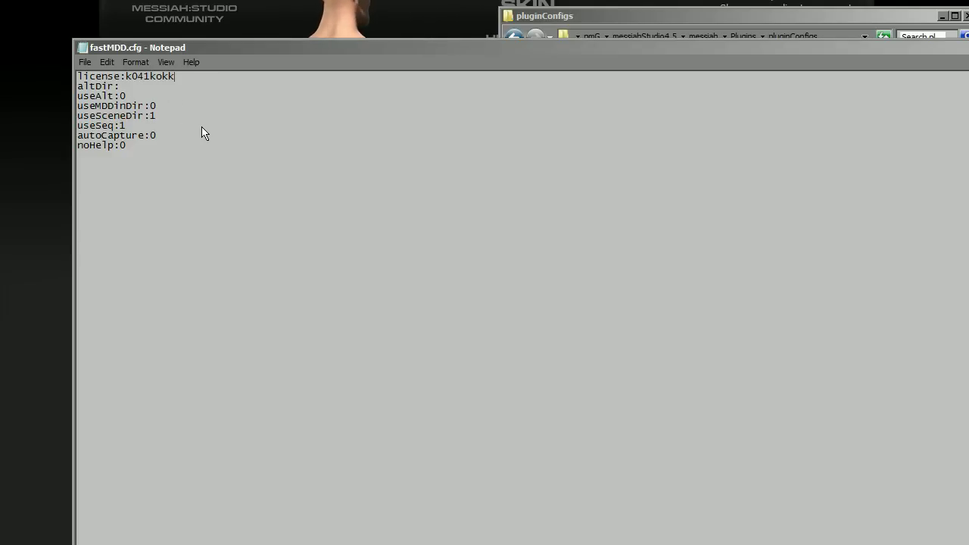
pyautogui.click(83, 62)
pyautogui.click(93, 102)
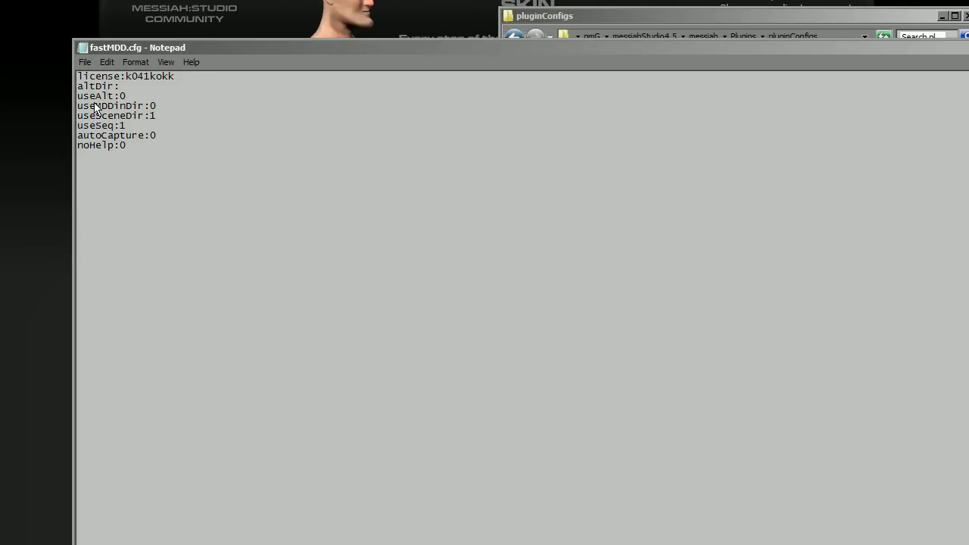
pyautogui.hotkey('alt', 'F4')
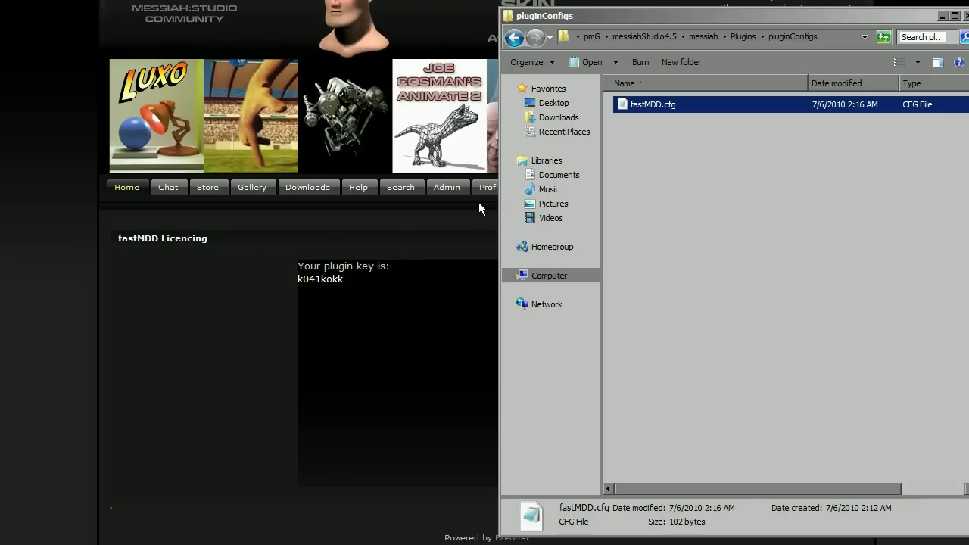
# Go back from the Plugins folder to the messiah folder and launch messiahStudio.exe
pyautogui.click(729, 280)
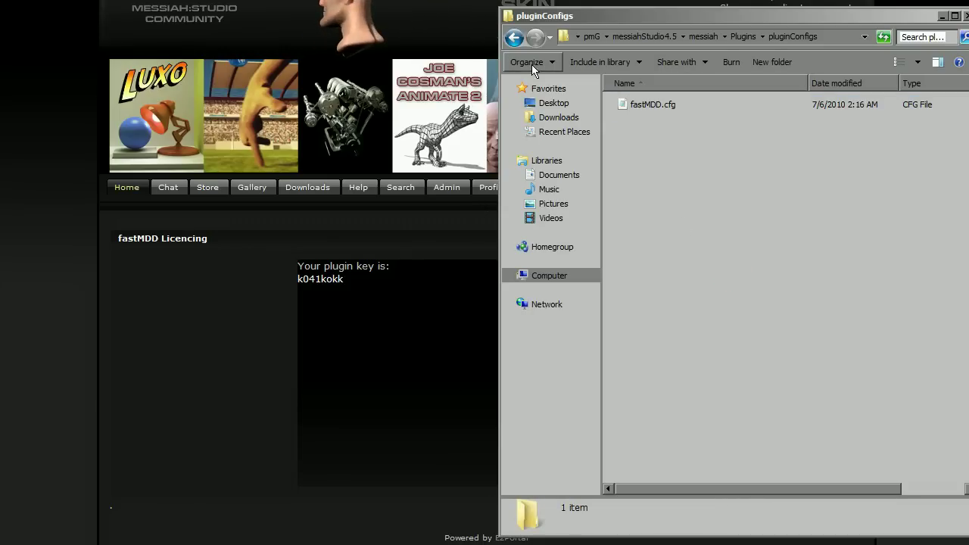
pyautogui.click(513, 39)
pyautogui.click(514, 40)
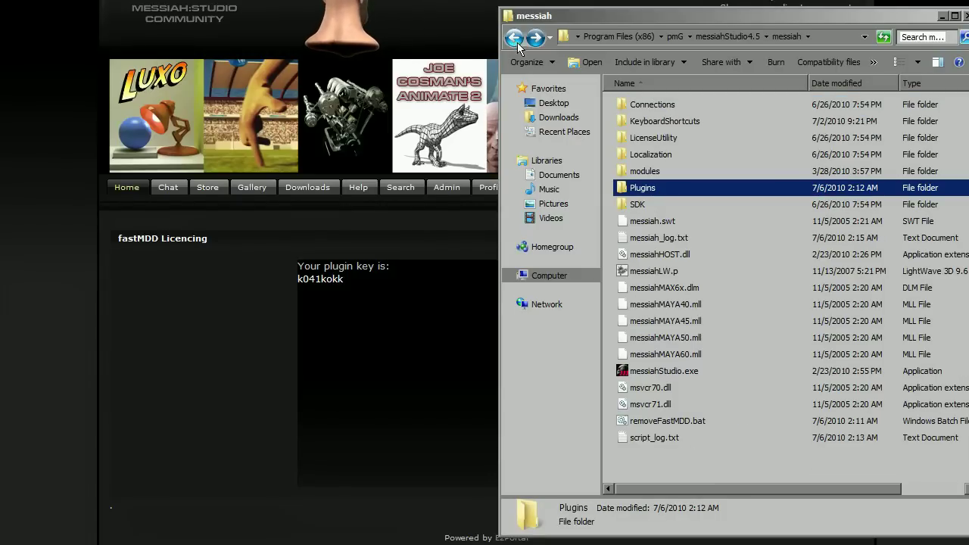
pyautogui.click(671, 376)
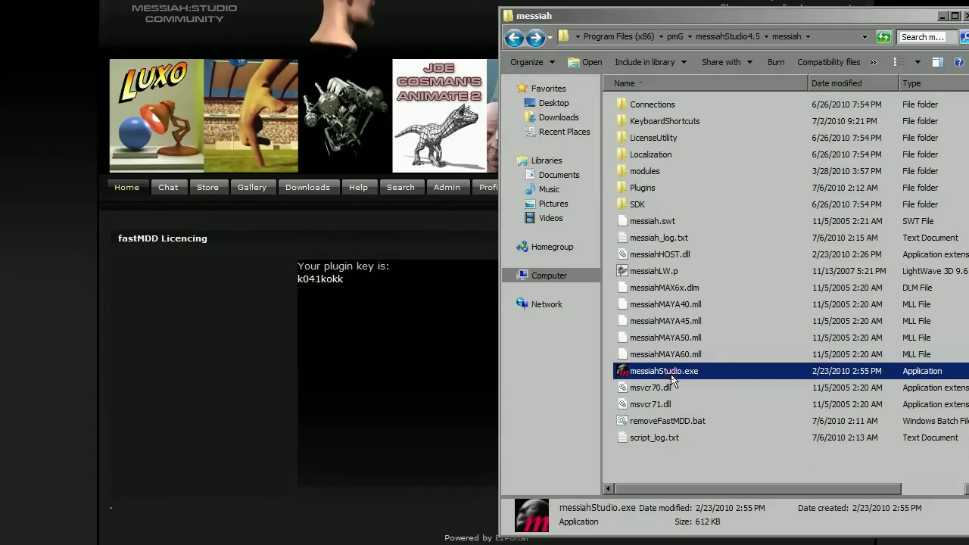
pyautogui.doubleClick(709, 379)
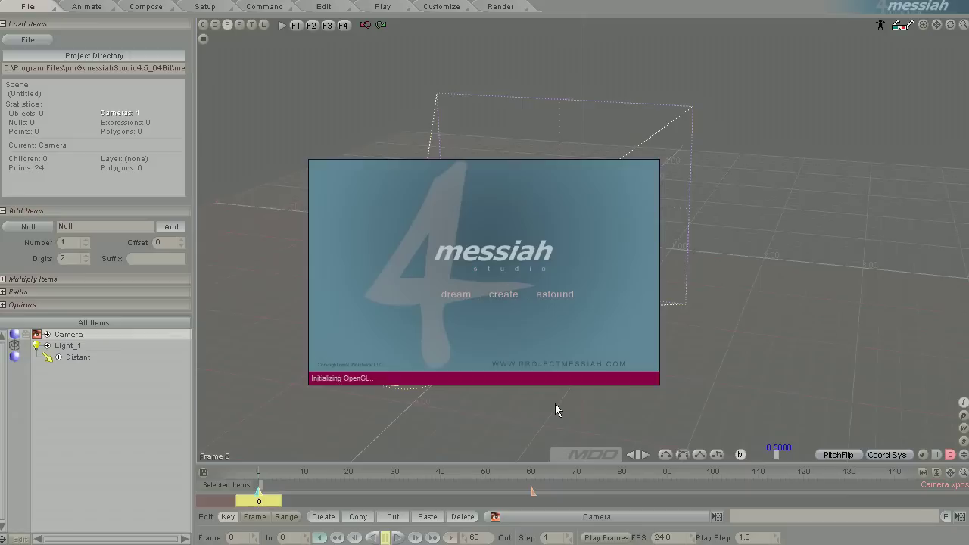
# Show the fastMDD Global Settings panel under Customize and confirm the license status reads Licensed
pyautogui.click(445, 6)
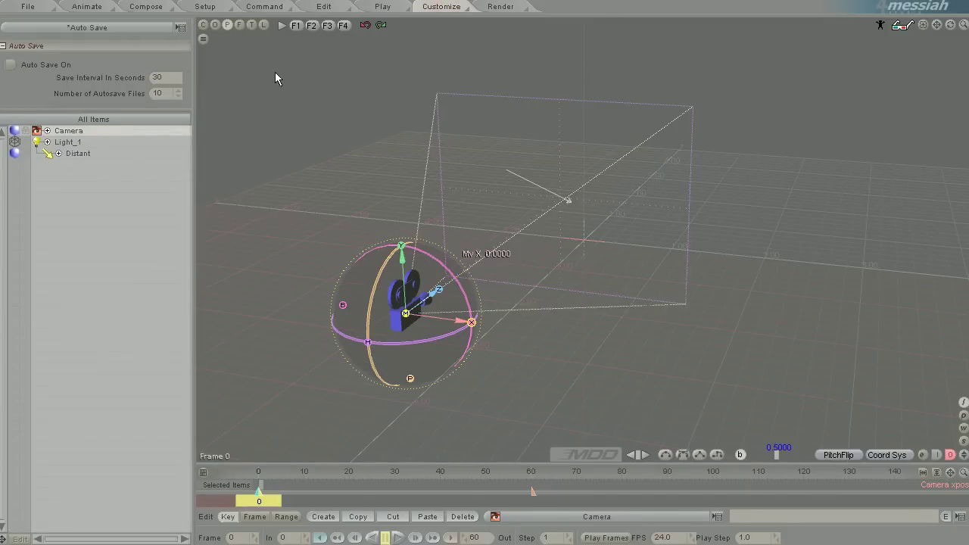
pyautogui.click(122, 28)
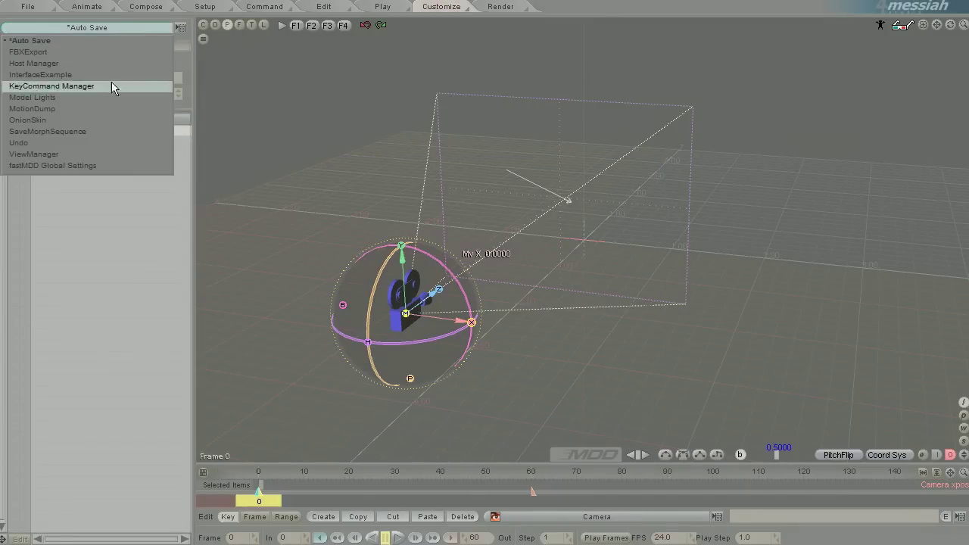
pyautogui.click(94, 166)
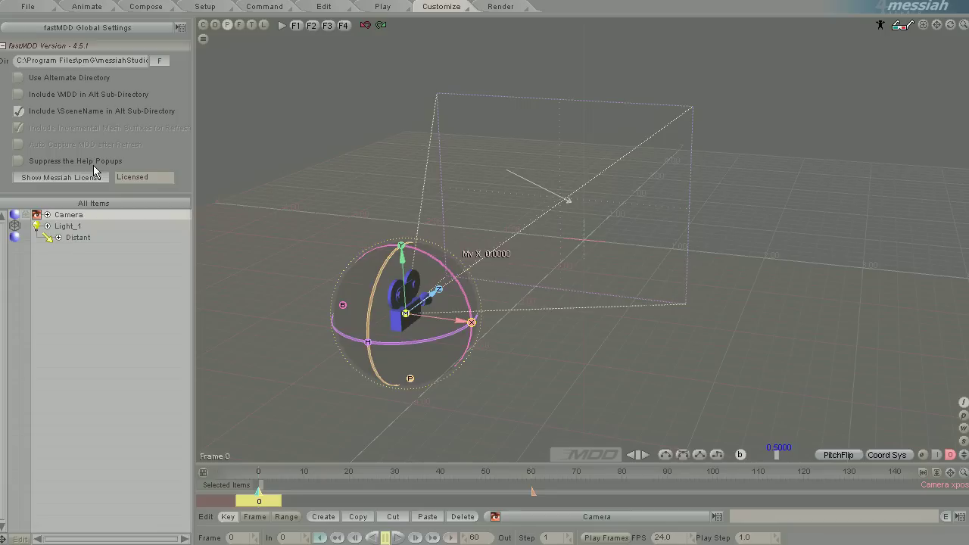
pyautogui.click(157, 176)
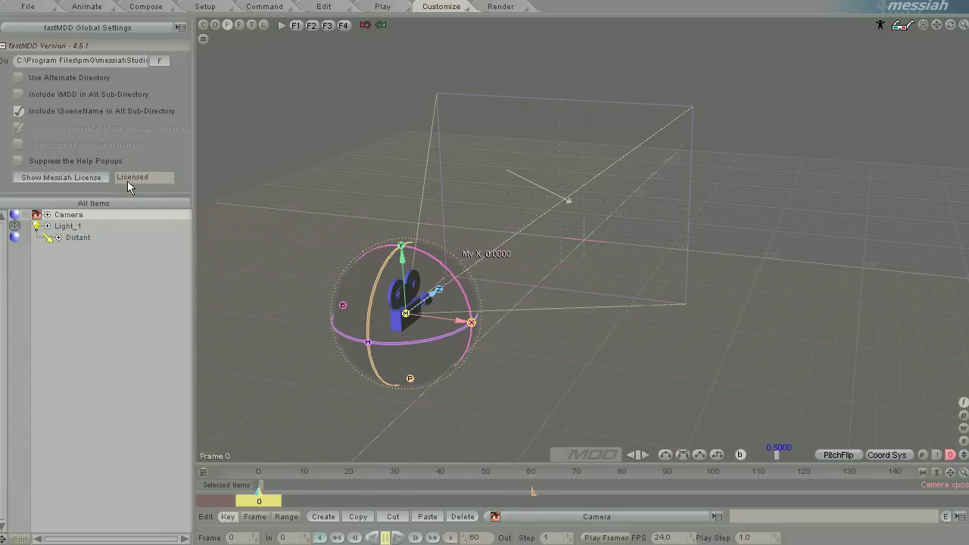